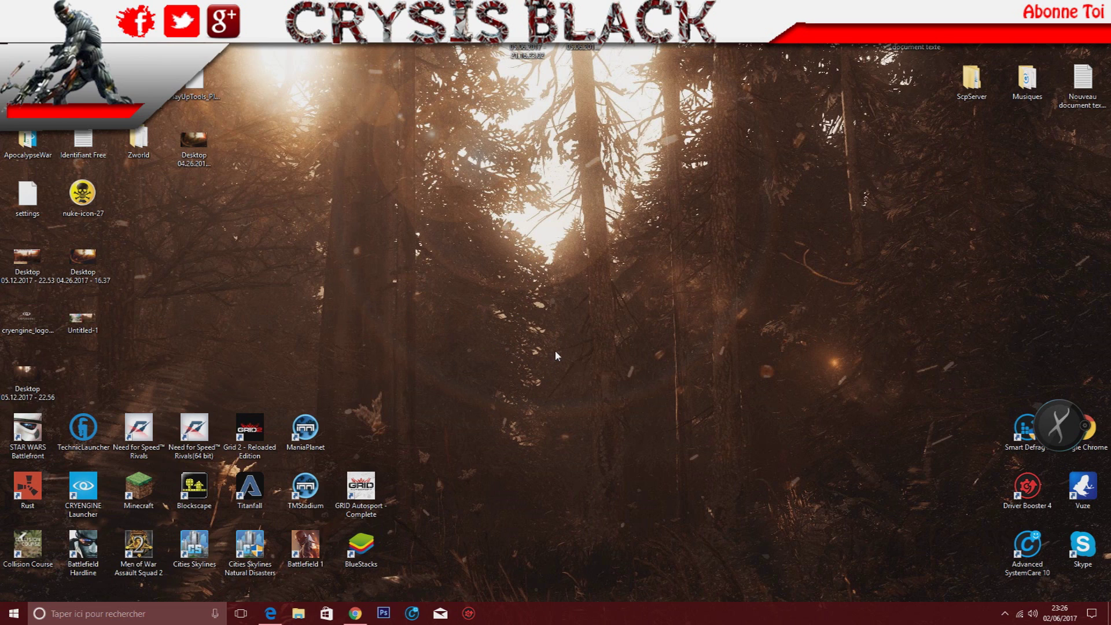
Paste the contest video's link into the Video URL field and load its comments.
{"action": "left_click", "coordinate": [270, 614]}
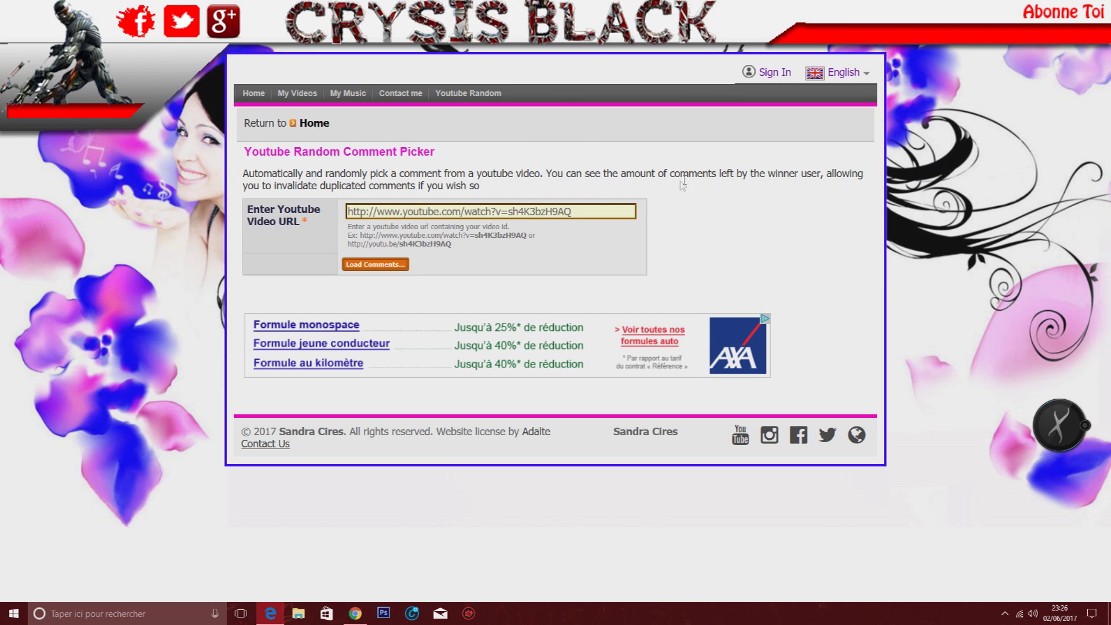
{"action": "right_click", "coordinate": [572, 211]}
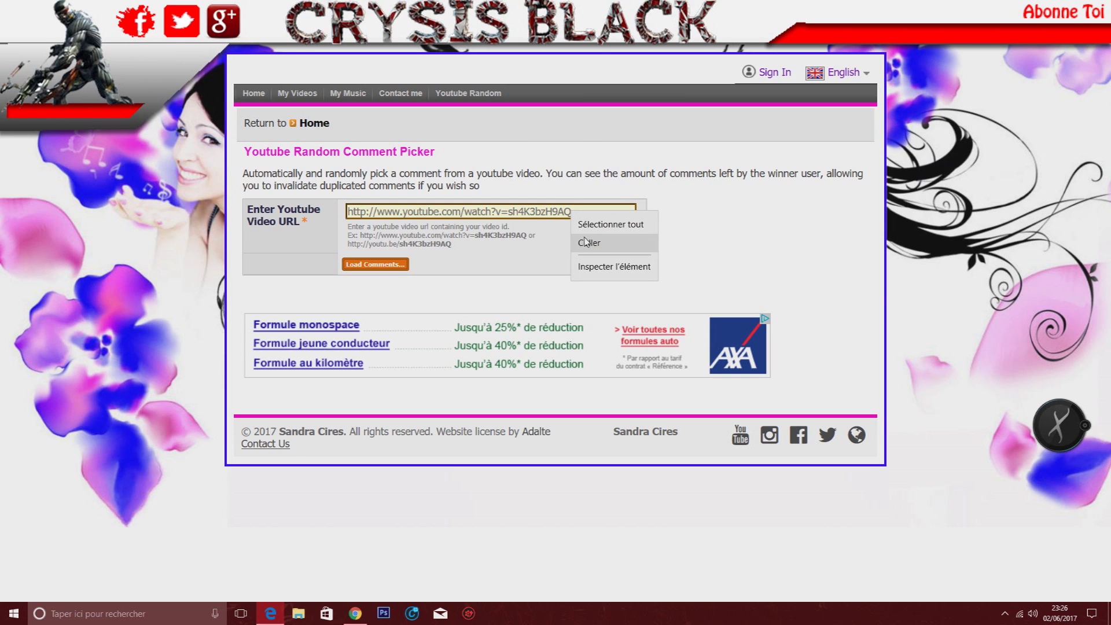
{"action": "left_click", "coordinate": [599, 245]}
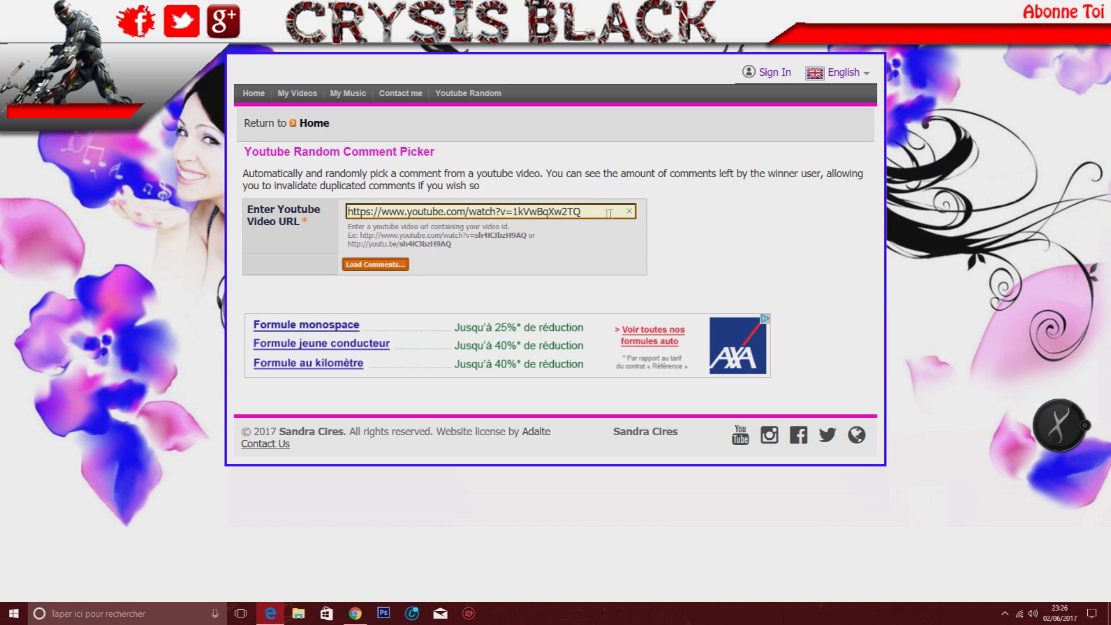
{"action": "left_click", "coordinate": [533, 197]}
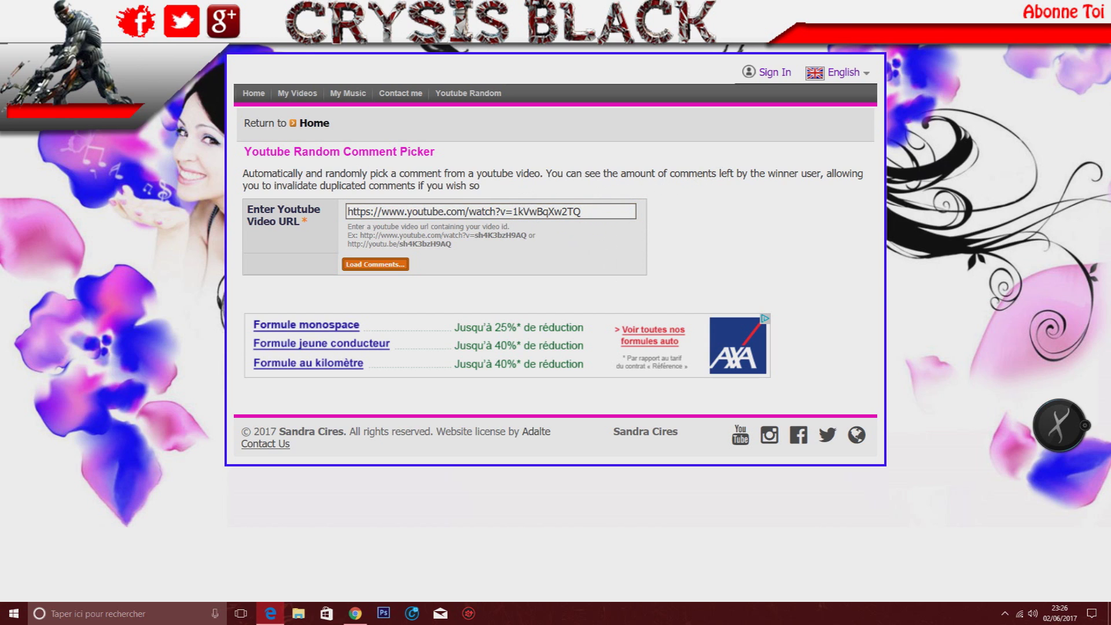
{"action": "left_click", "coordinate": [620, 211]}
{"action": "left_click", "coordinate": [383, 265]}
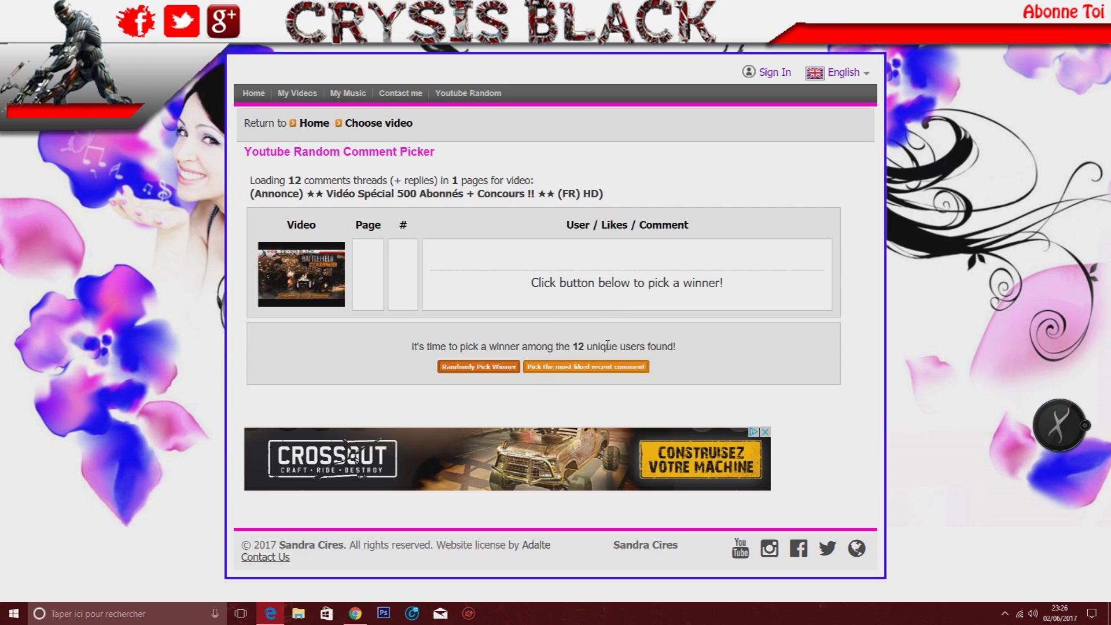
Check the count of 12 unique users, then draw a random winner.
{"action": "double_click", "coordinate": [576, 348]}
{"action": "left_click", "coordinate": [600, 344]}
{"action": "double_click", "coordinate": [575, 346]}
{"action": "left_click", "coordinate": [598, 336]}
{"action": "left_click", "coordinate": [492, 371]}
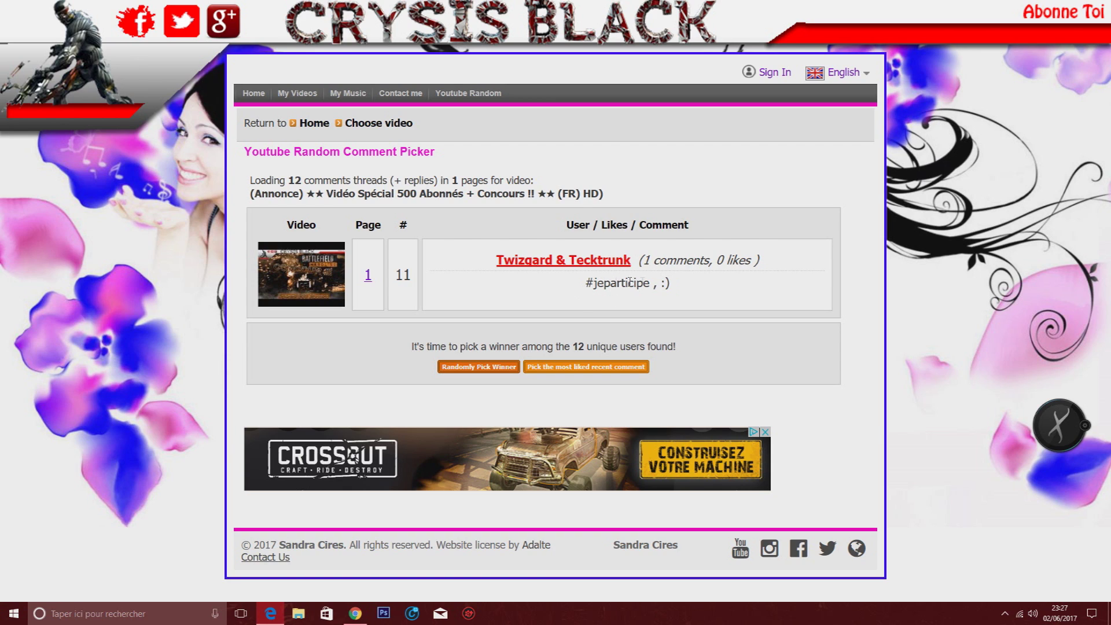
Highlight the winning comment's text and its #jeparticipe hashtag to inspect them.
{"action": "left_click_drag", "start_coordinate": [670, 284], "coordinate": [587, 282]}
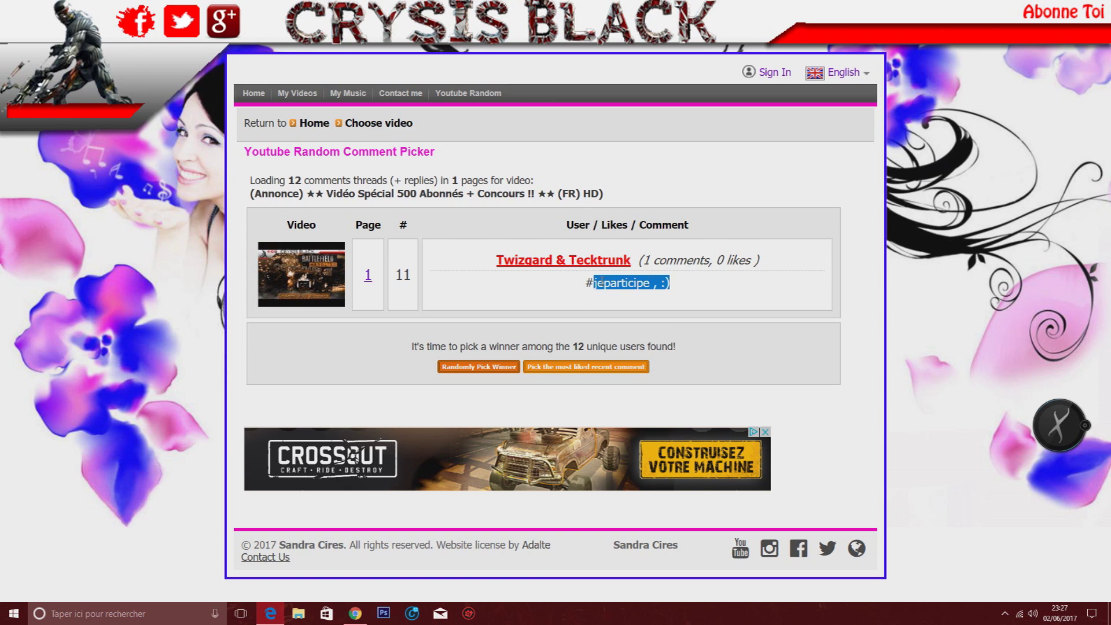
{"action": "left_click", "coordinate": [565, 286]}
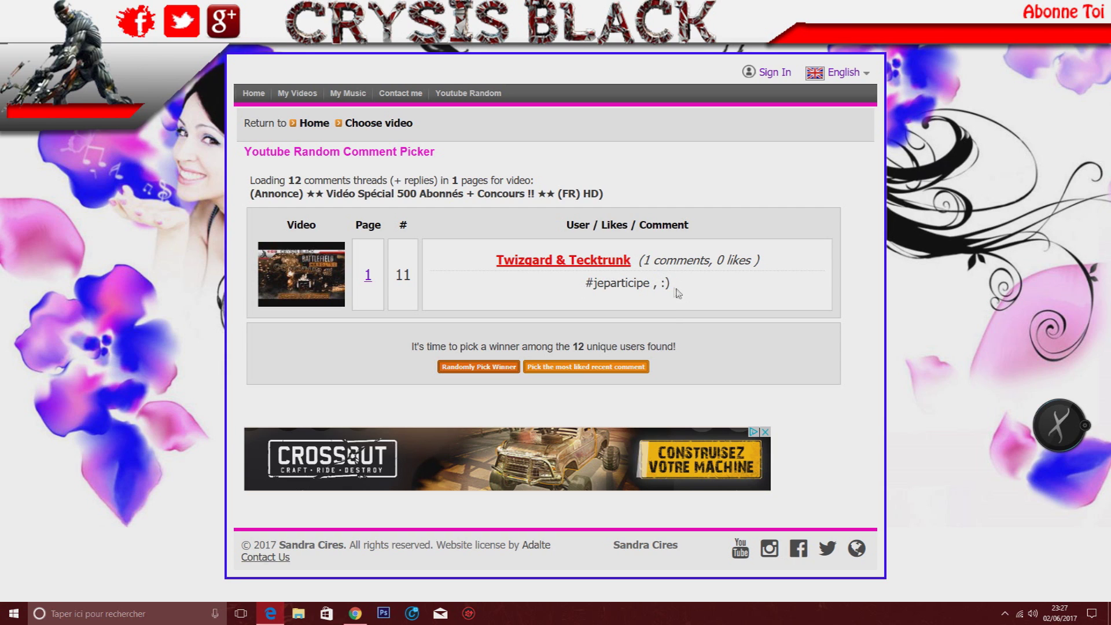
{"action": "double_click", "coordinate": [621, 283]}
{"action": "left_click", "coordinate": [669, 281]}
{"action": "left_click_drag", "start_coordinate": [670, 284], "coordinate": [593, 283]}
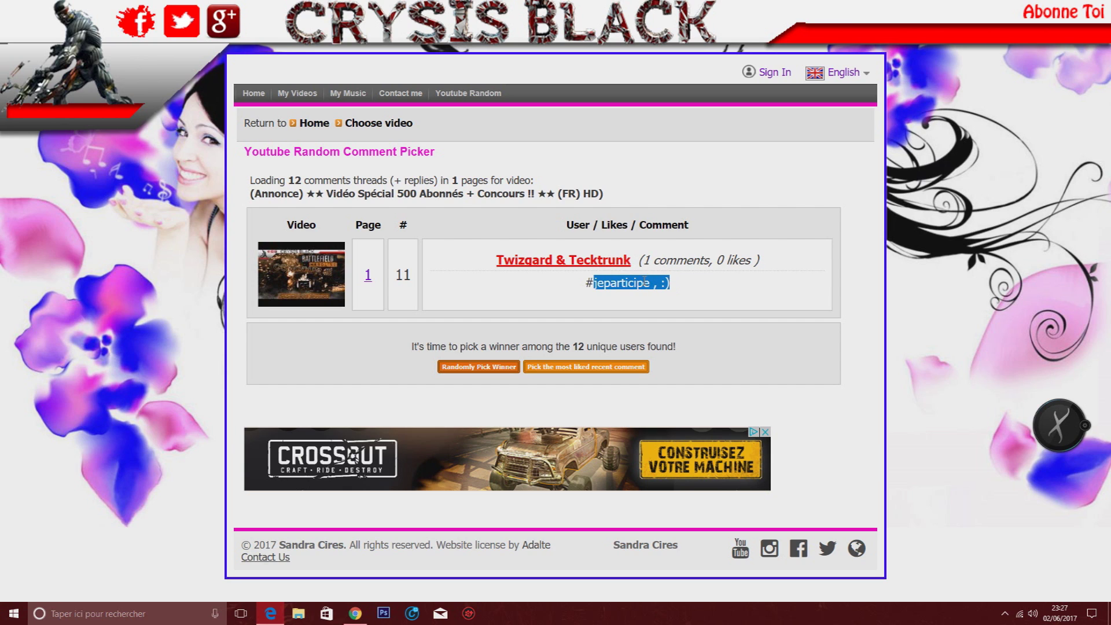
{"action": "left_click", "coordinate": [558, 290]}
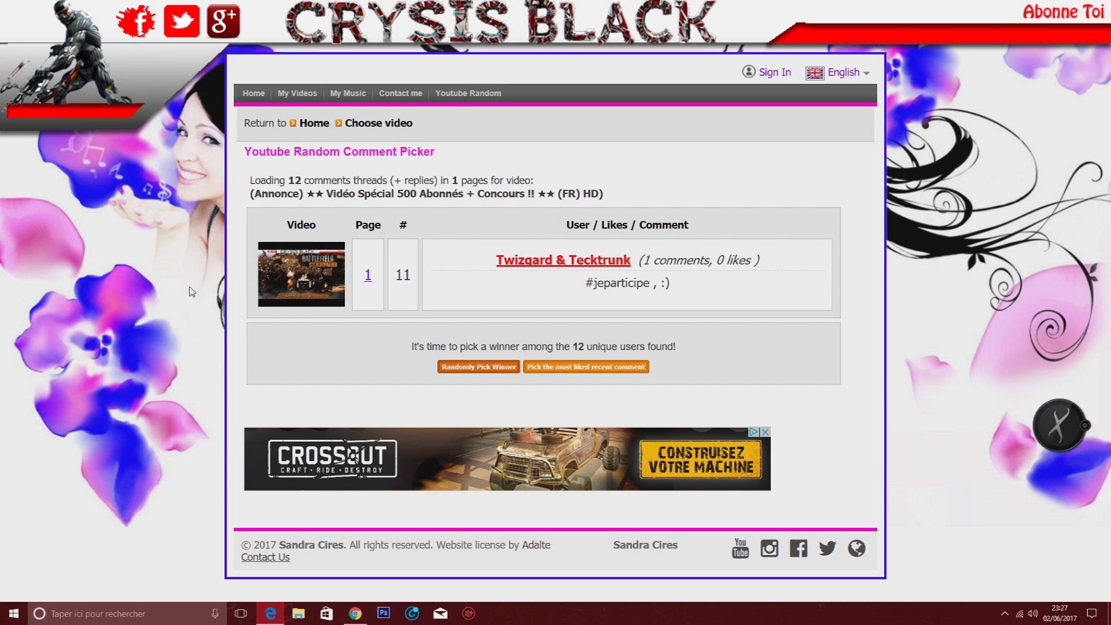